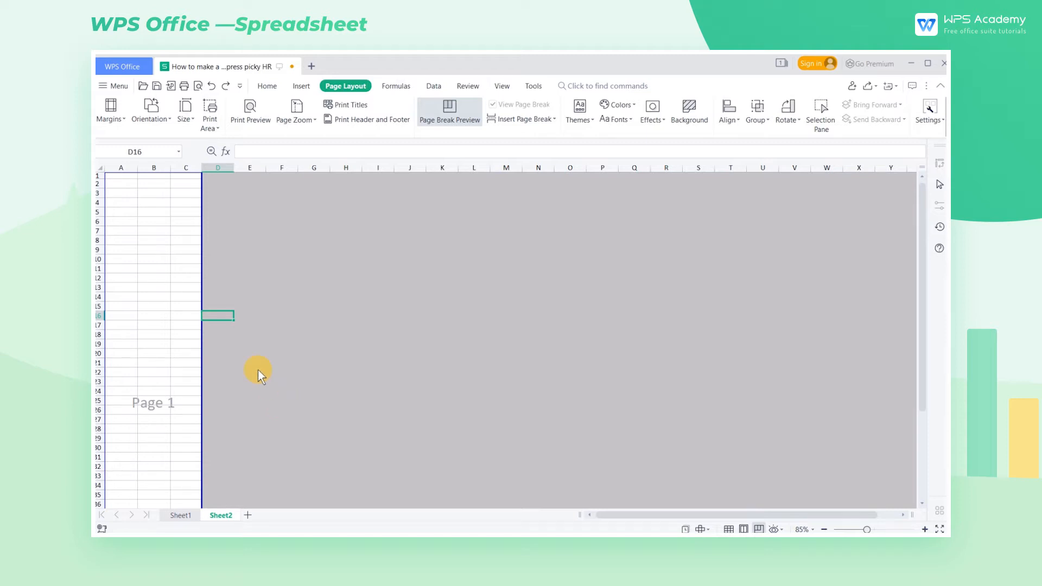
Widen columns A, B and C to form the resume page width
left_click_drag(137, 172, 466, 193)
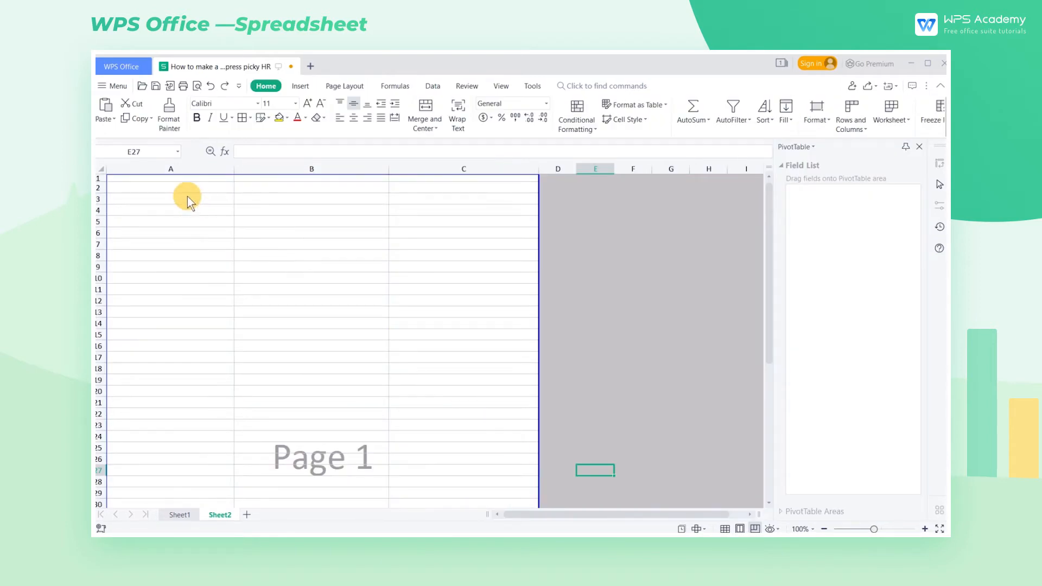
Enter the applicant's name in A3, "Educational Background" in A11 and "Working Experience" in A18
double_click(187, 196)
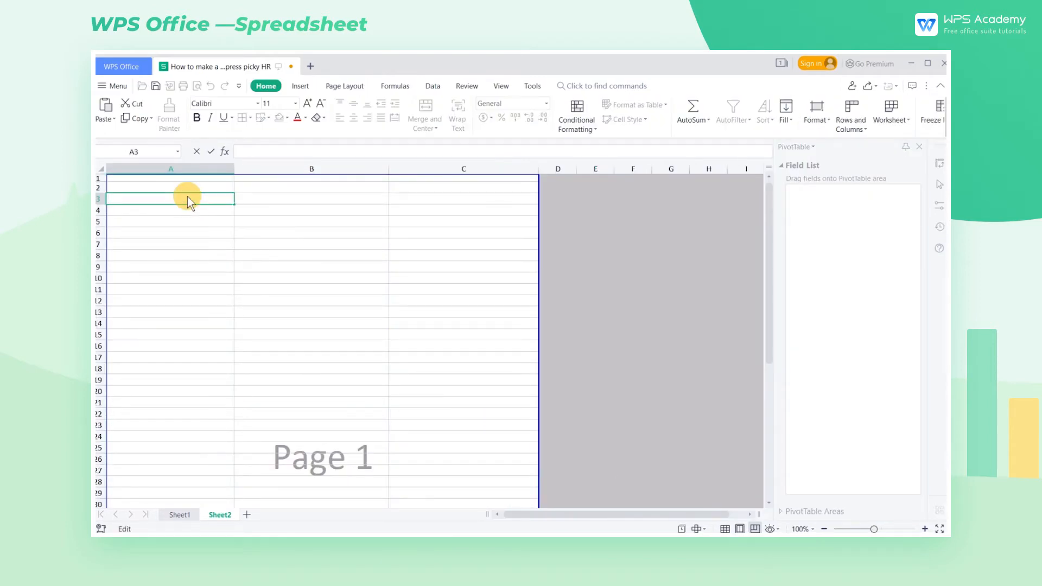
type("Mirada")
left_click(186, 291)
type("Educational Background")
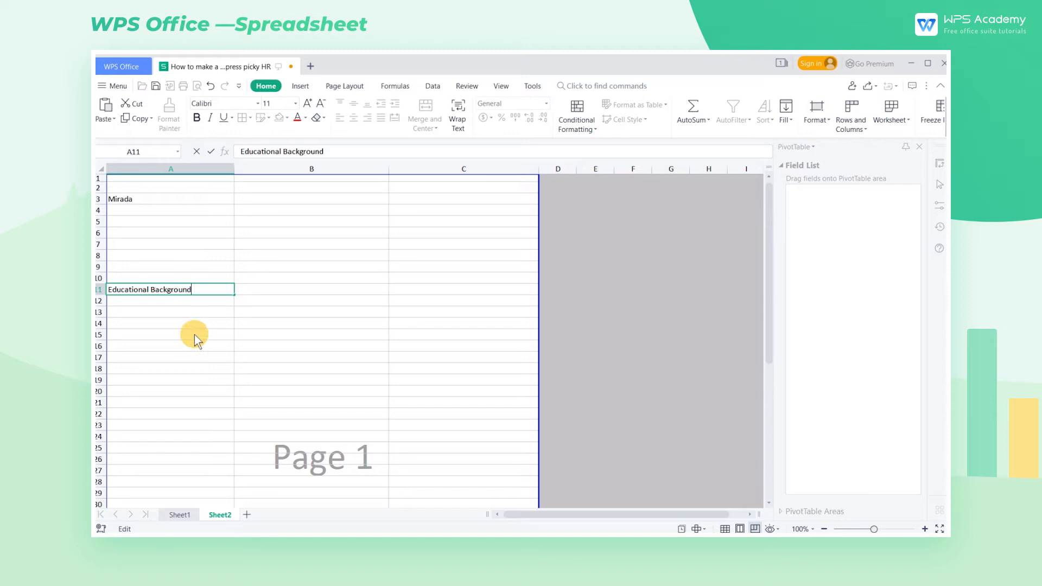
left_click(200, 370)
type("Working Experience")
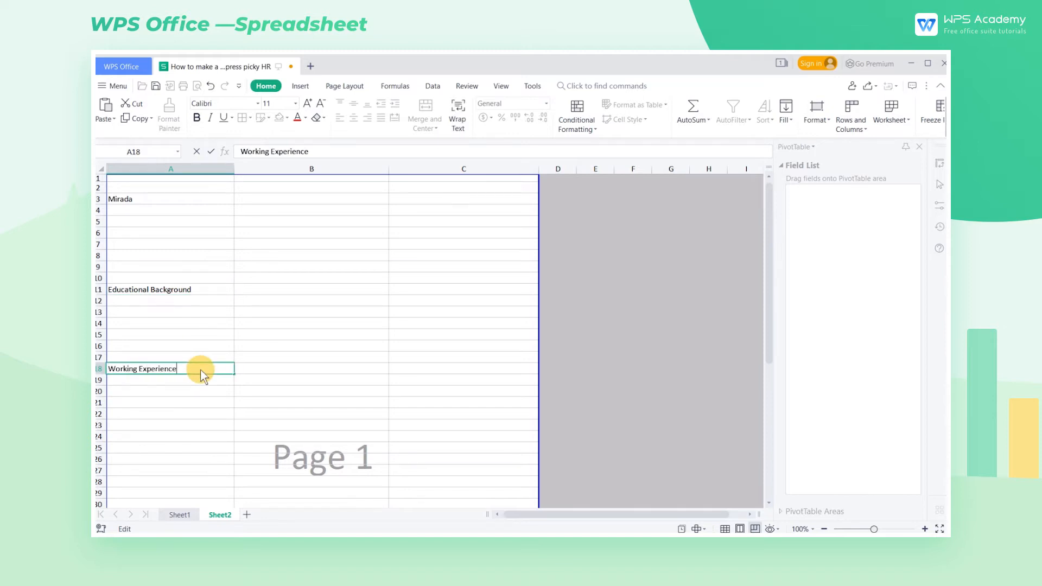
Add the section headings "Skill Sets" in A32 and "Self-evaluation" in A43
scroll(201, 370, "down", 2)
left_click(211, 463)
type("Skill Sets")
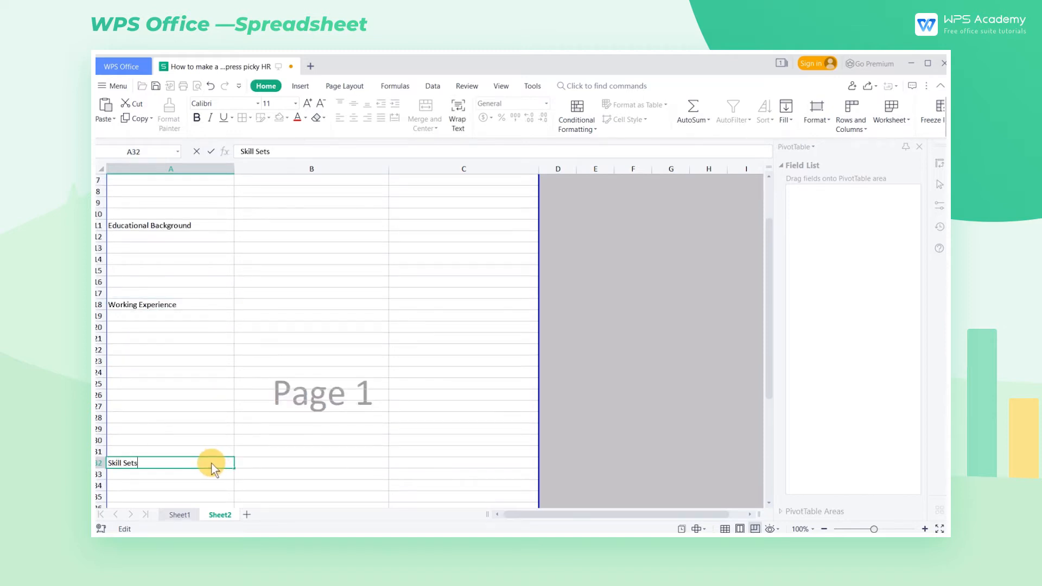
scroll(211, 463, "down", 4)
left_click(201, 449)
type("Self-evaluation")
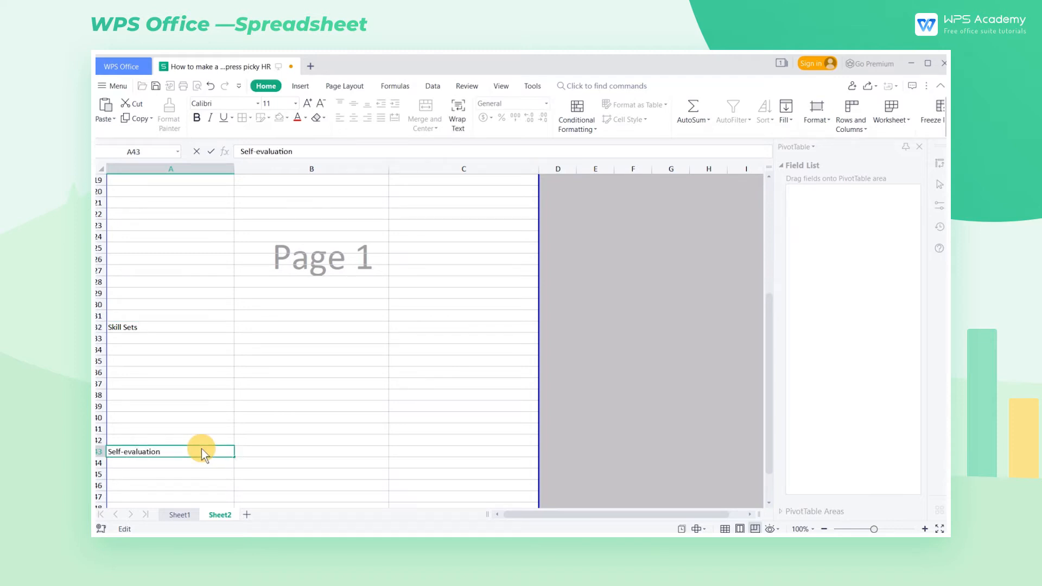
Fill row 20 under Working Experience with "2021.9-2021.12", "Huawei Technology" and "Marketing Executive" in columns A to C
scroll(201, 448, "up", 3)
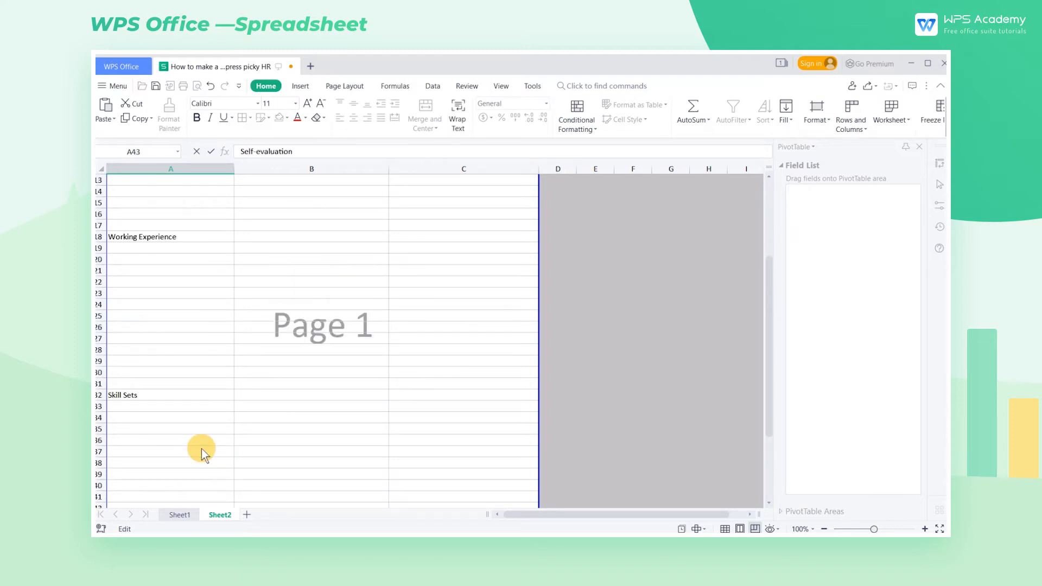
scroll(201, 449, "up", 2)
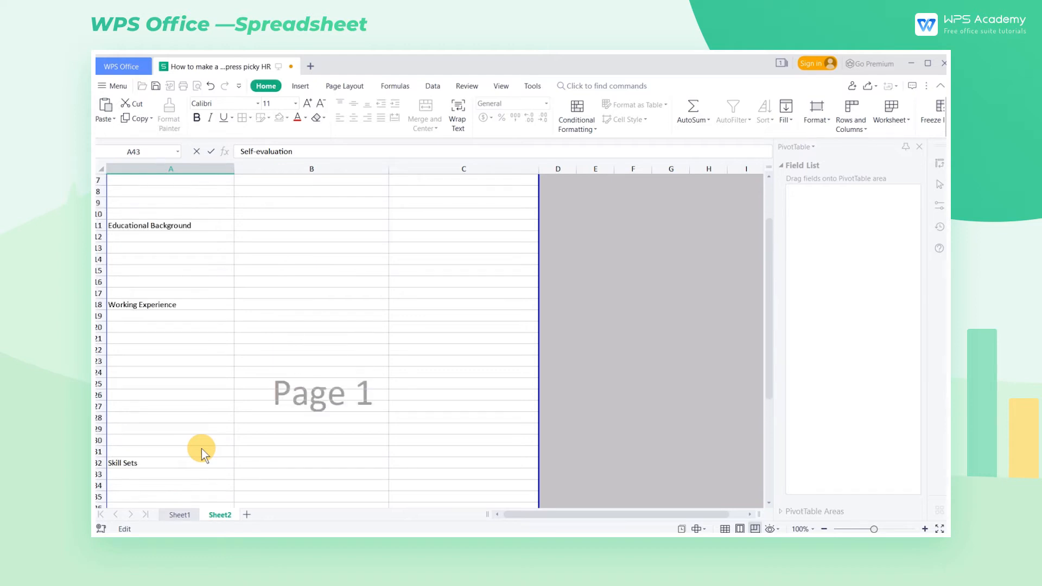
left_click(174, 343)
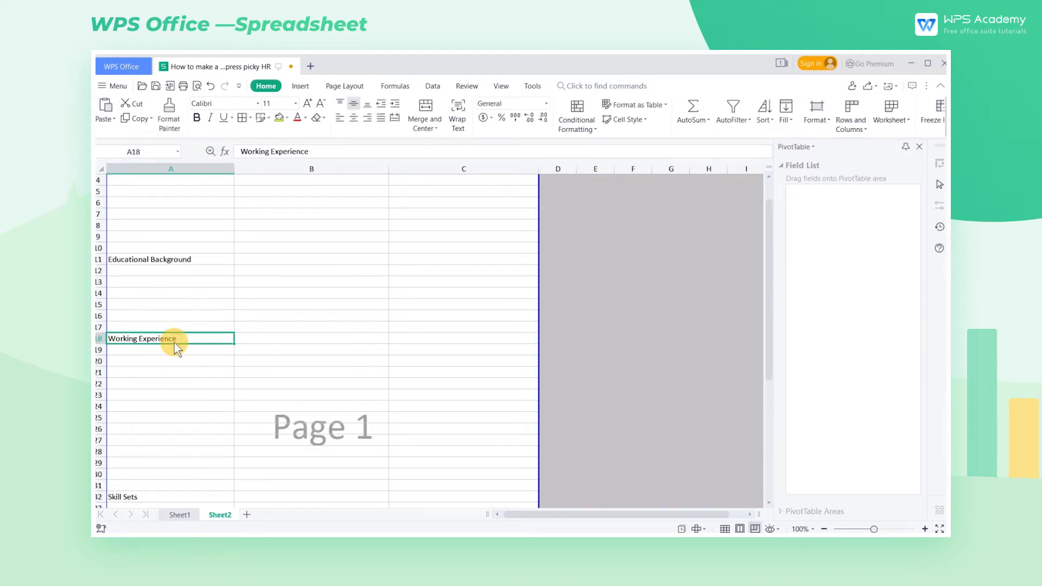
scroll(194, 361, "up", 3, "ctrl")
scroll(198, 362, "down", 3)
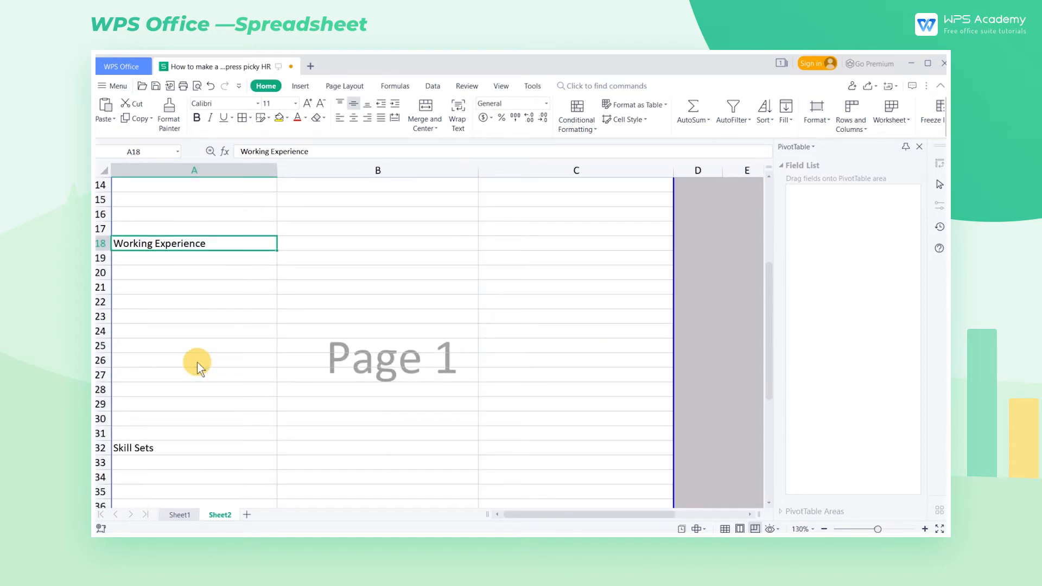
left_click(176, 278)
type("2021.9-2021.12")
left_click(286, 271)
type("Huawei Technology")
left_click(507, 271)
type("Marketing Executive")
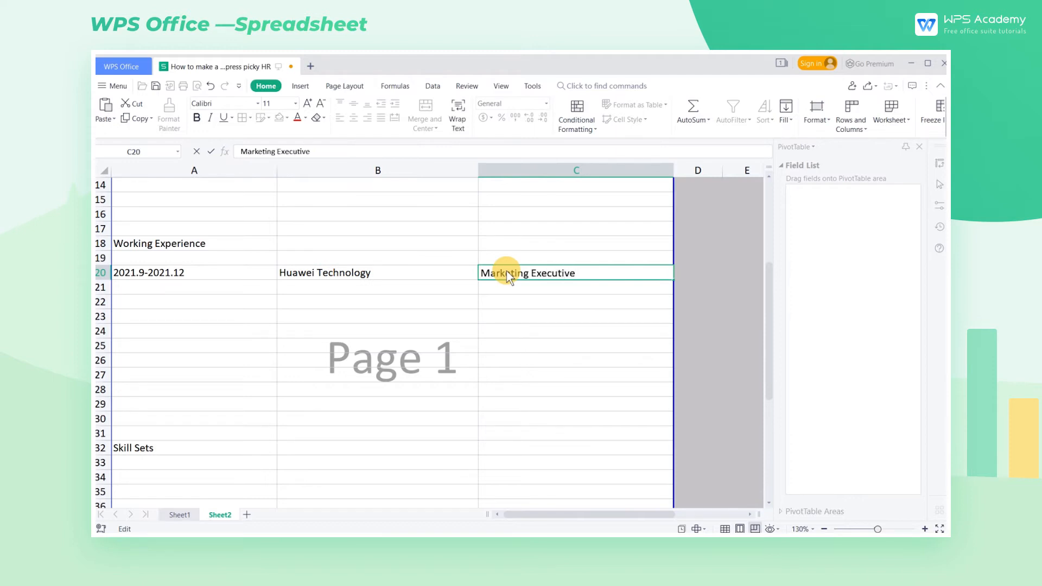
Enter the label "The main job:" in A21 below the employment dates
left_click(255, 288)
type("The main job")
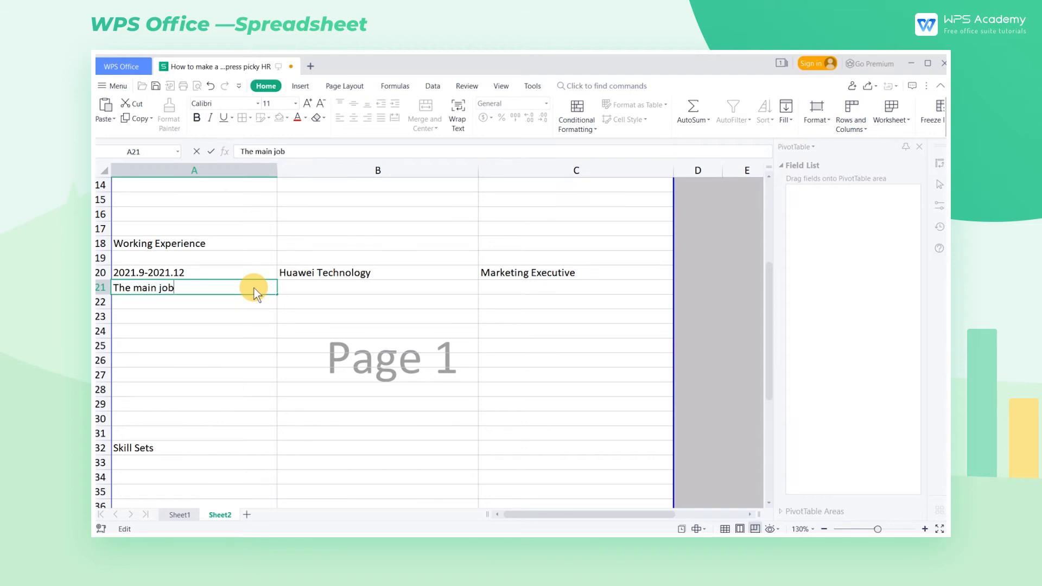
type(":")
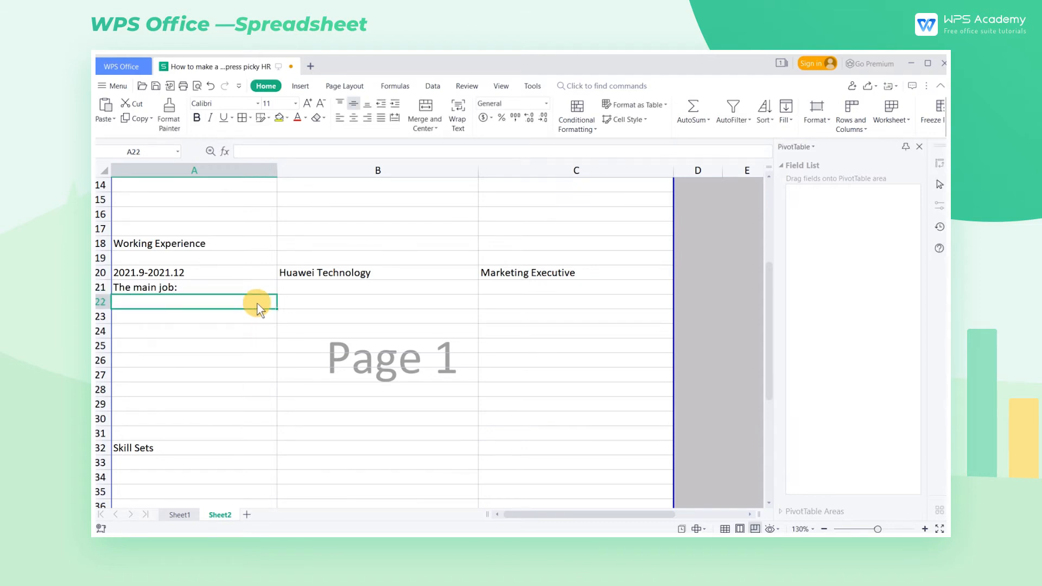
Merge cells A22:C24 and enter the list numbers "1,", "2," and "3," on separate lines inside the merged cell
left_click_drag(257, 303, 490, 329)
left_click(425, 121)
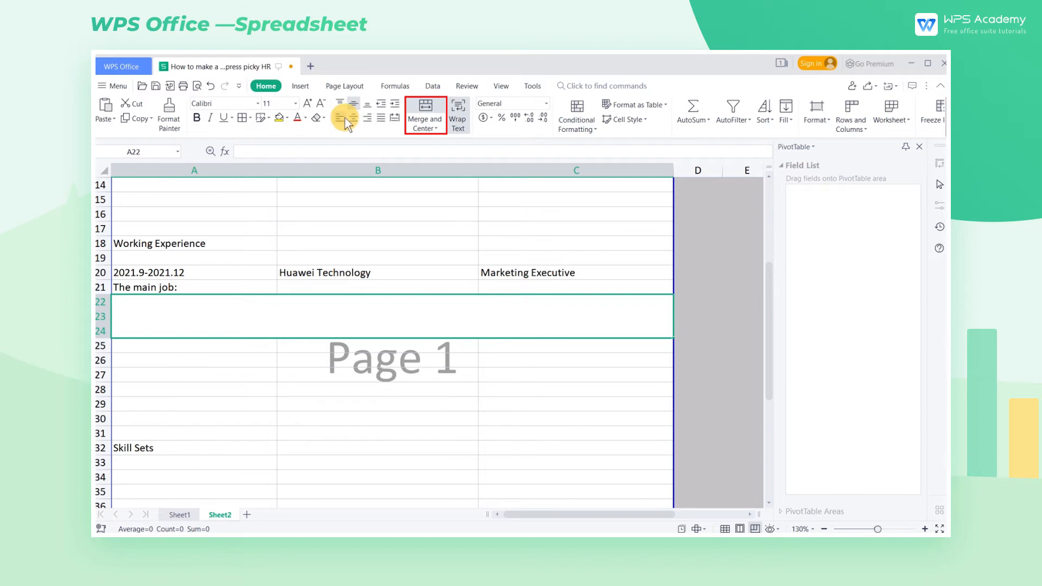
double_click(259, 302)
type("1,")
key("alt+Return")
type("2,")
key("alt+Return")
type("3,")
key("Return")
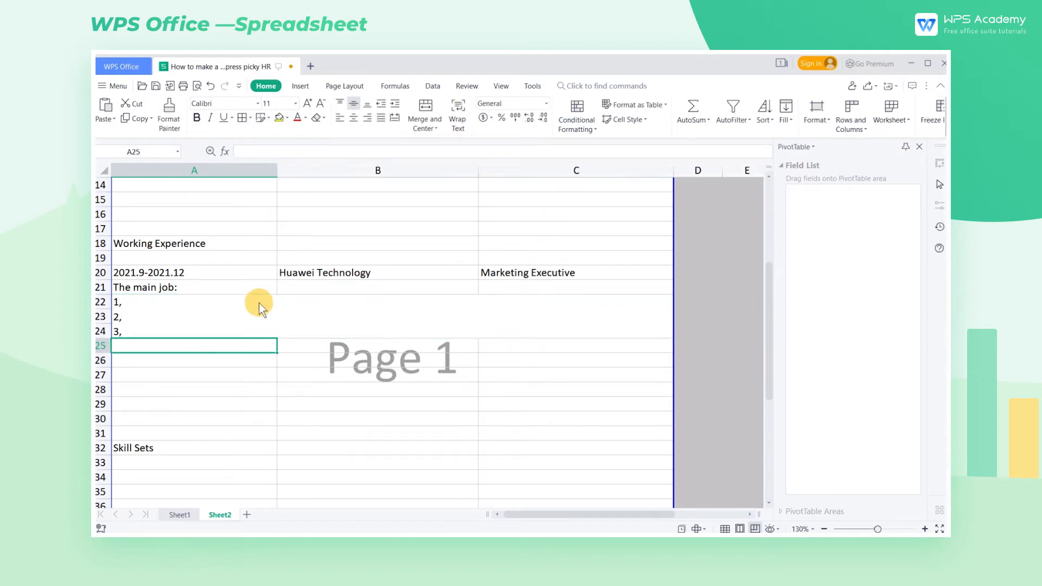
left_click(261, 364)
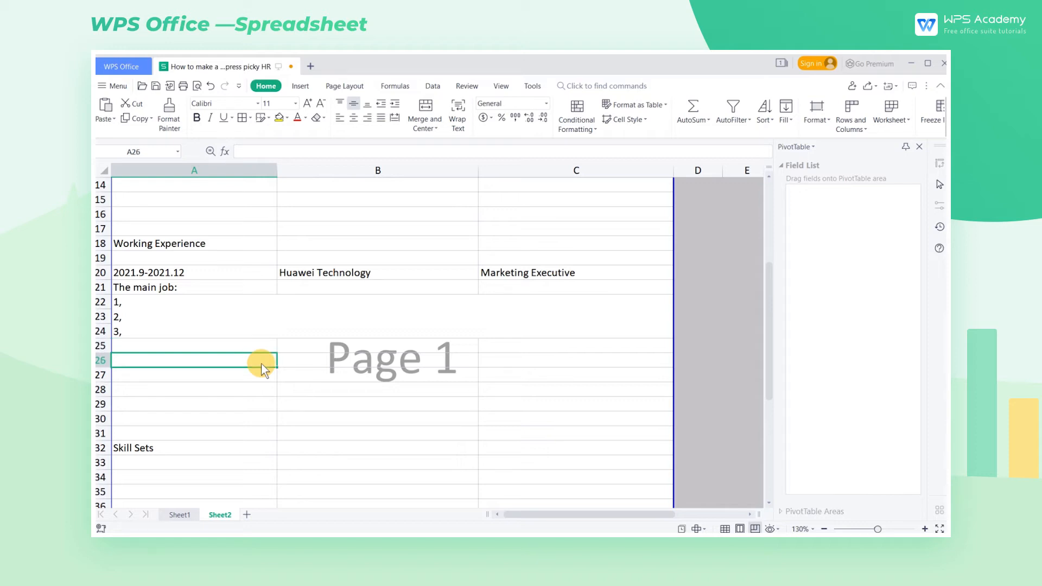
double_click(262, 364)
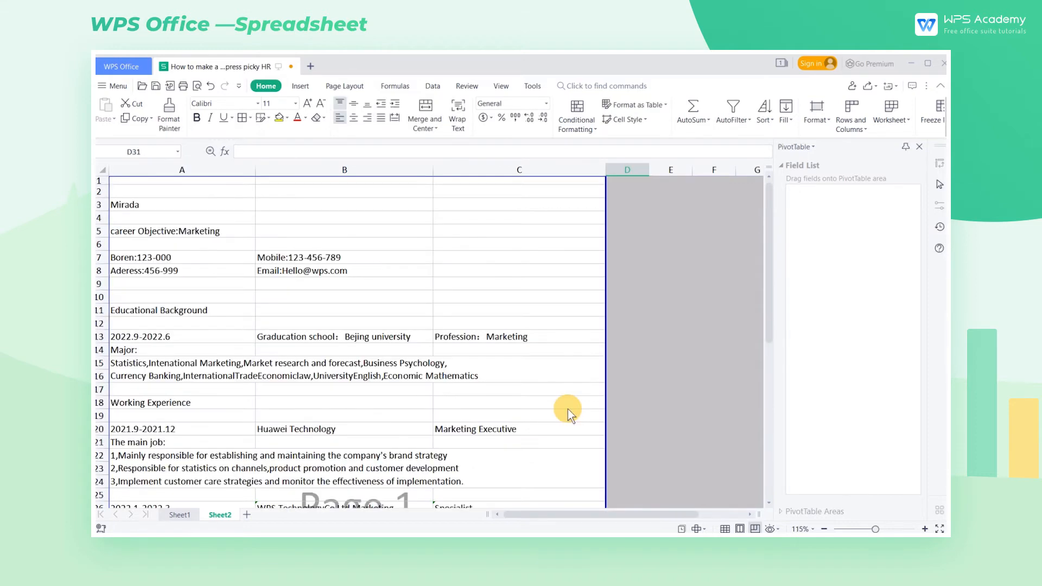
Set the font size of the applicant's name in A3 to 14
scroll(568, 409, "up", 1)
scroll(567, 409, "down", 2)
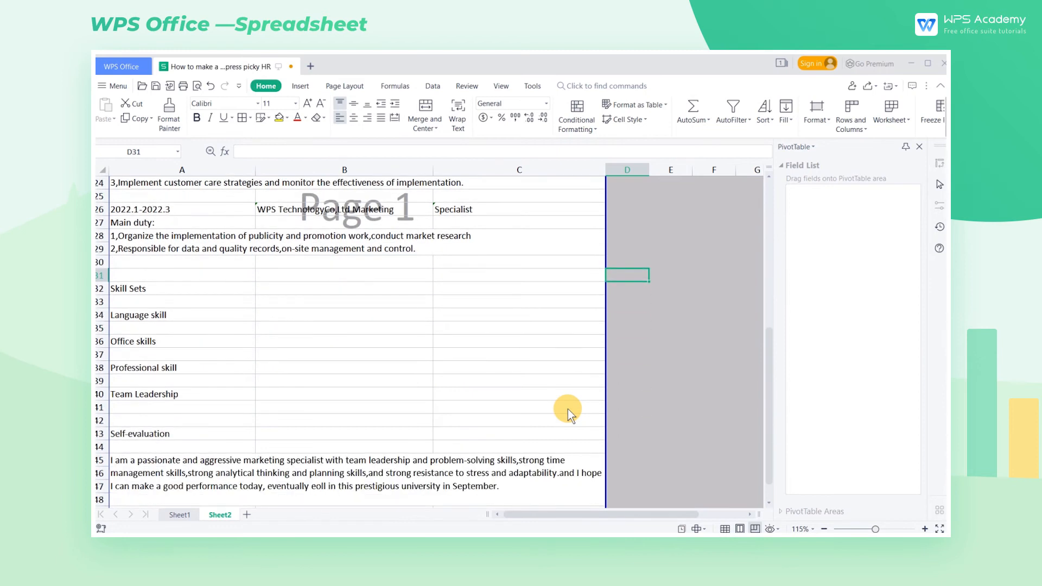
left_click_drag(767, 472, 761, 305)
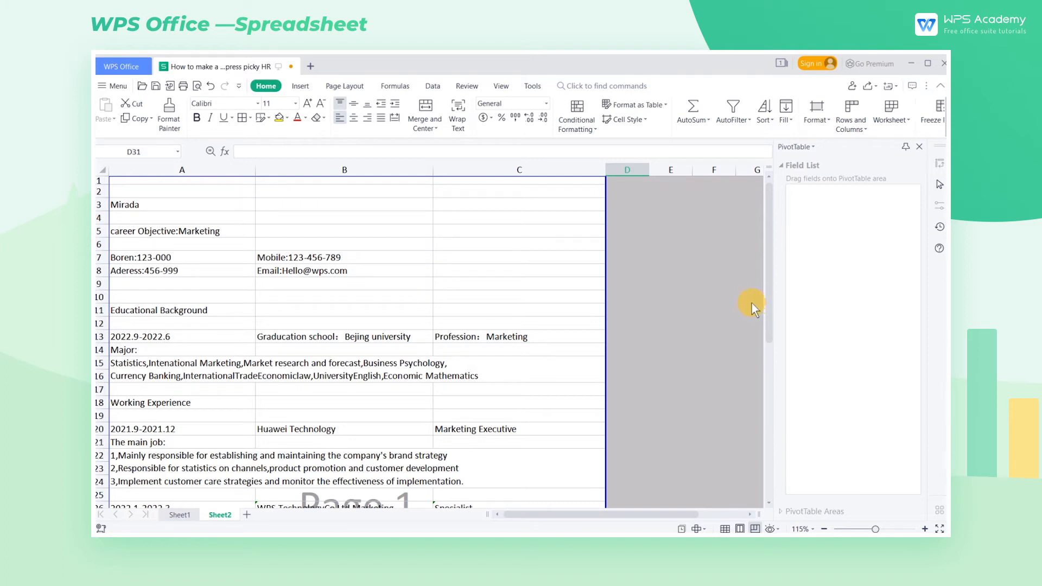
left_click(103, 169)
left_click(208, 207)
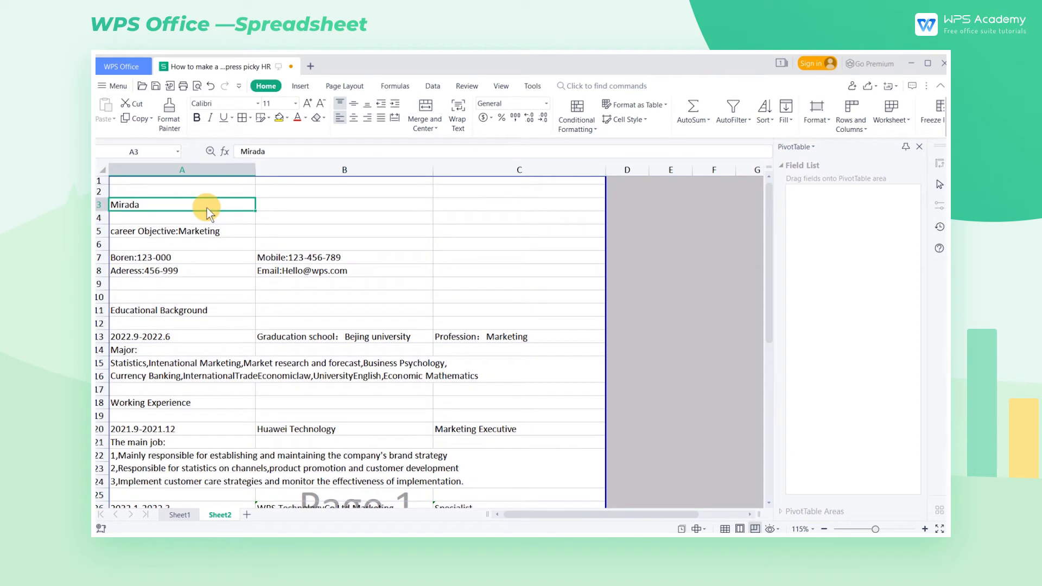
left_click(293, 103)
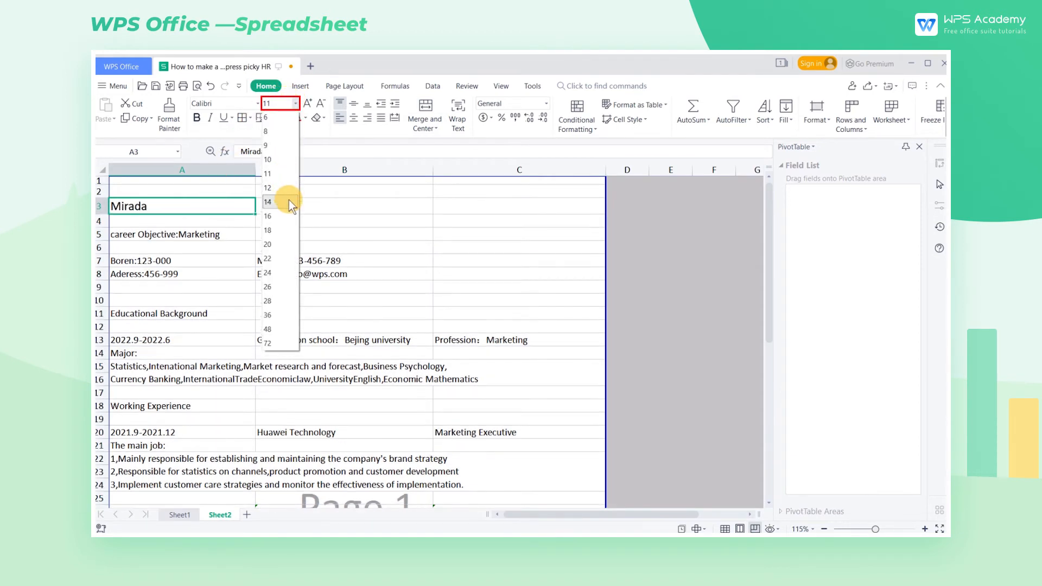
left_click(290, 201)
Copy the format of A3 onto the Educational Background, Working Experience, Skill Sets and Self-evaluation headings with Format Painter
left_click(169, 113)
left_click(206, 316)
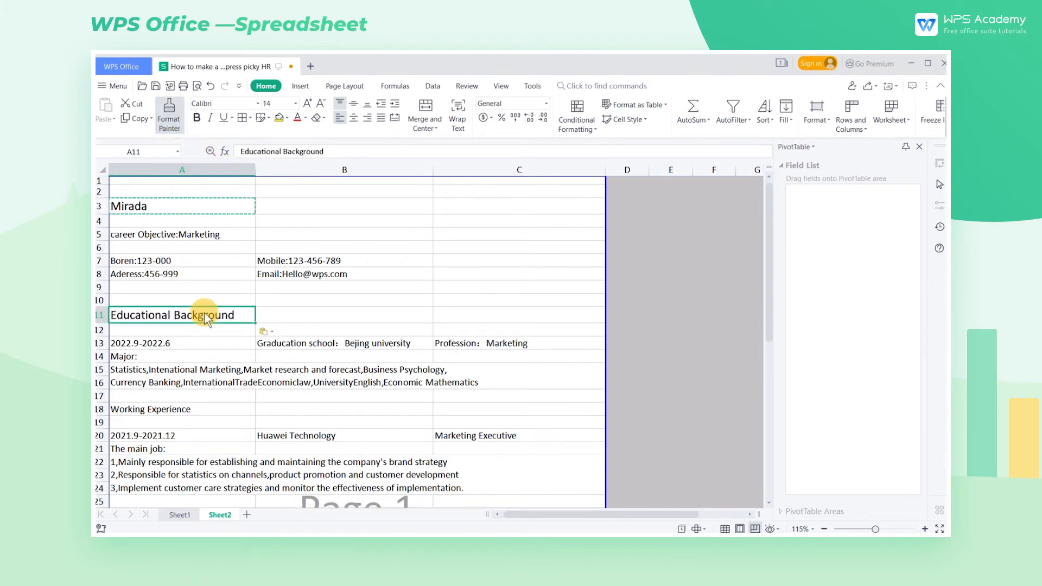
scroll(205, 313, "down", 2)
left_click(221, 344)
scroll(221, 344, "down", 4)
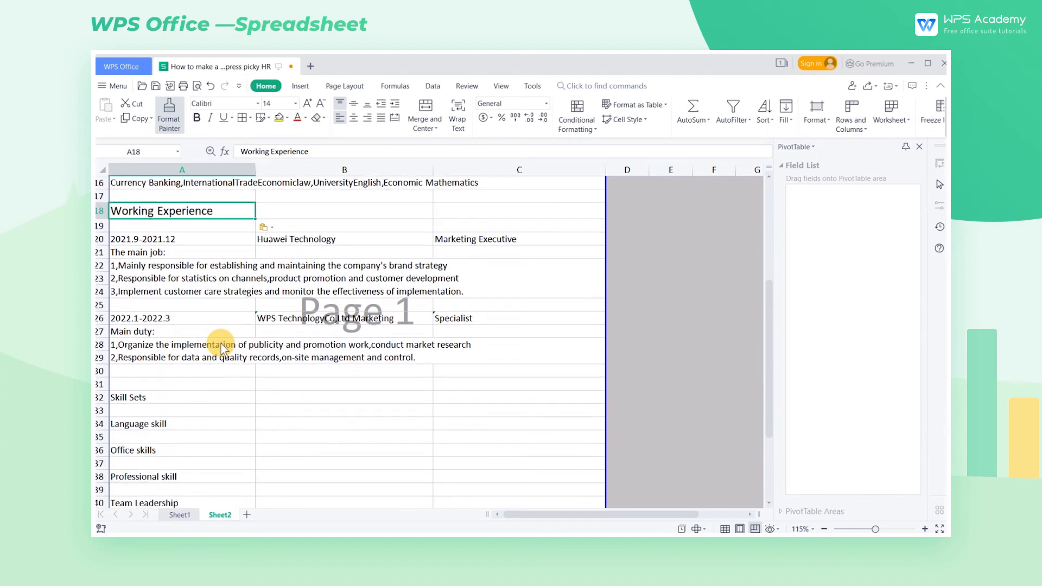
left_click(224, 396)
scroll(224, 395, "down", 4)
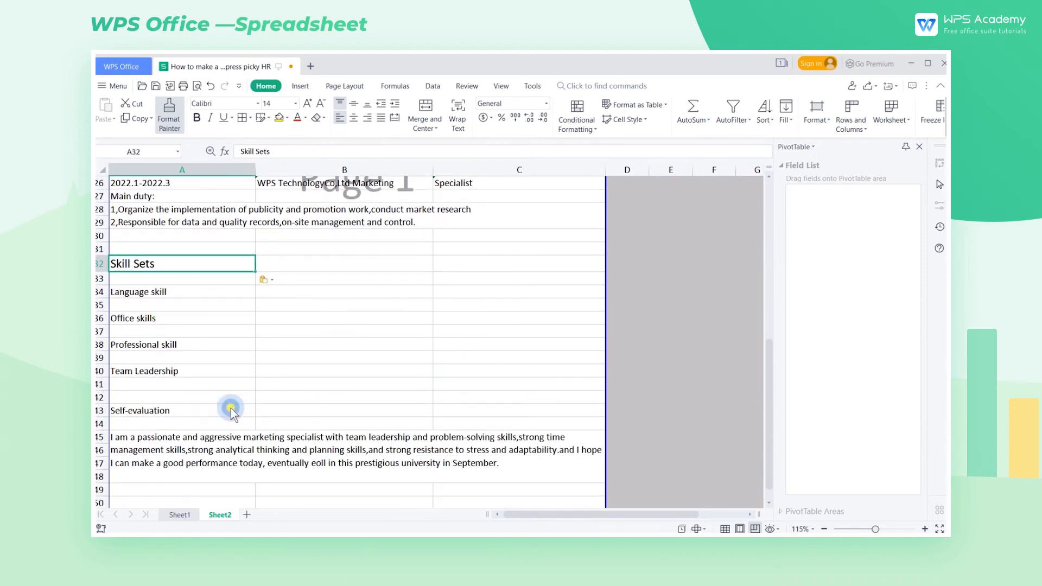
left_click(231, 408)
Paint the bold format of A13 onto the rest of rows 13–14, rows 20–21 and 26–27, and the four skill labels under Skill Sets
double_click(169, 113)
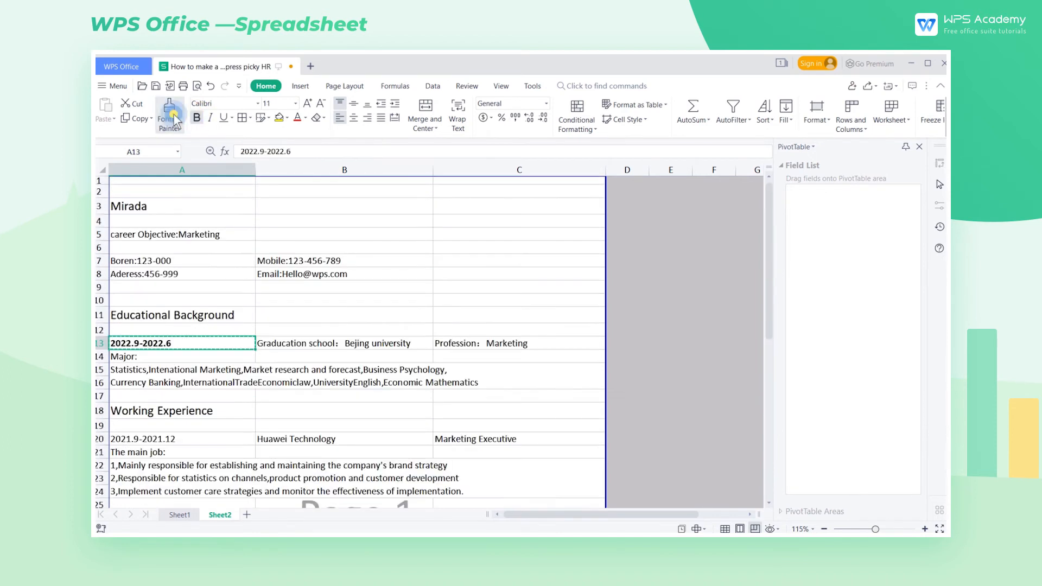
left_click_drag(302, 344, 480, 344)
left_click(316, 355)
scroll(282, 359, "down", 2)
mouse_move(250, 362)
left_mouse_down()
mouse_move(384, 384)
mouse_move(370, 392)
left_mouse_up()
scroll(219, 398, "down", 1)
left_click_drag(218, 398, 443, 413)
scroll(332, 424, "down", 5)
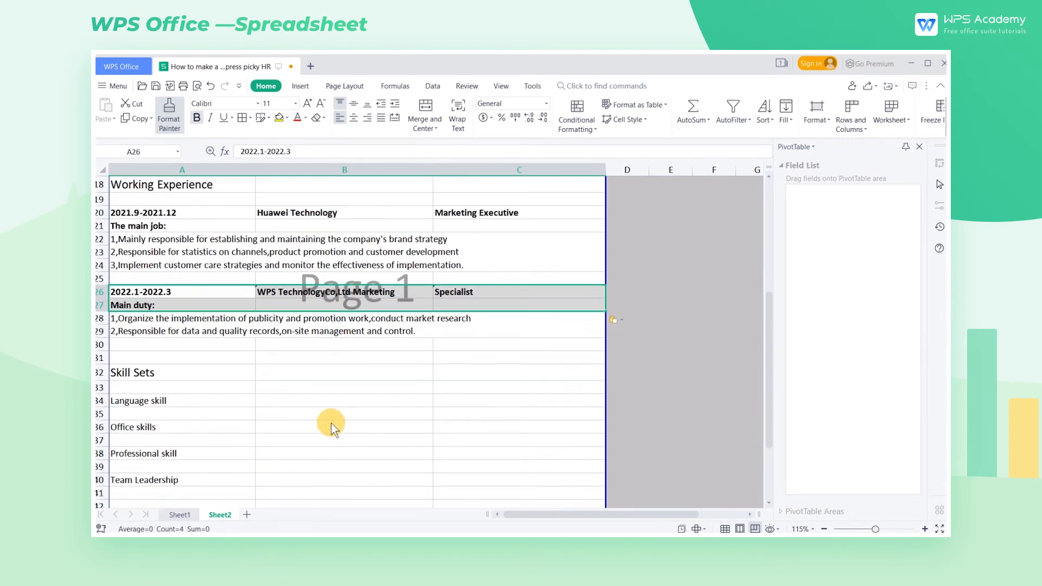
left_click_drag(184, 284, 200, 374)
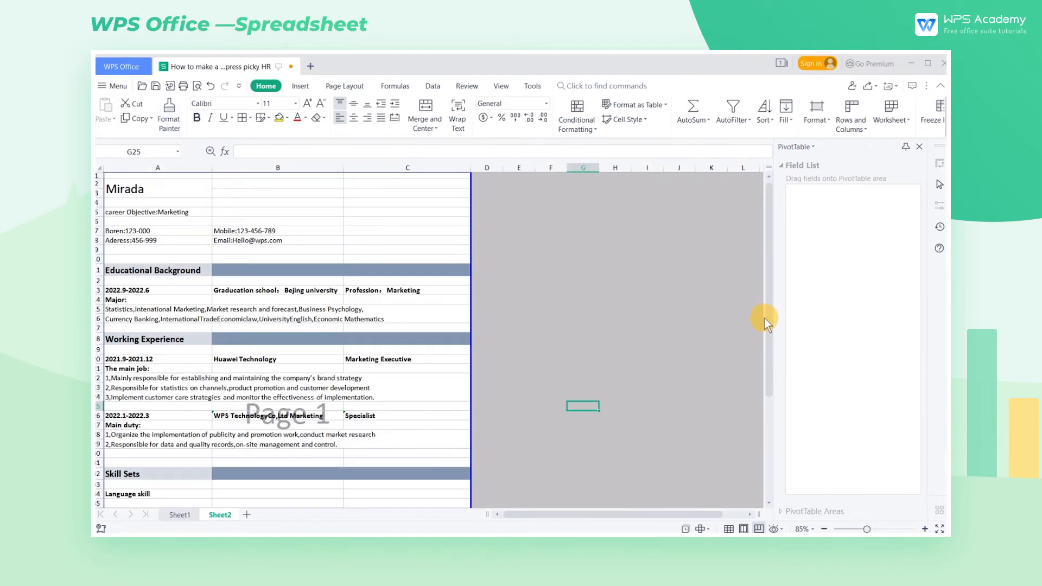
Build a bar from two overlapping rectangles across B34 beside Language skill, each about 0.49 cm high and 5.04 cm wide
left_click(767, 304)
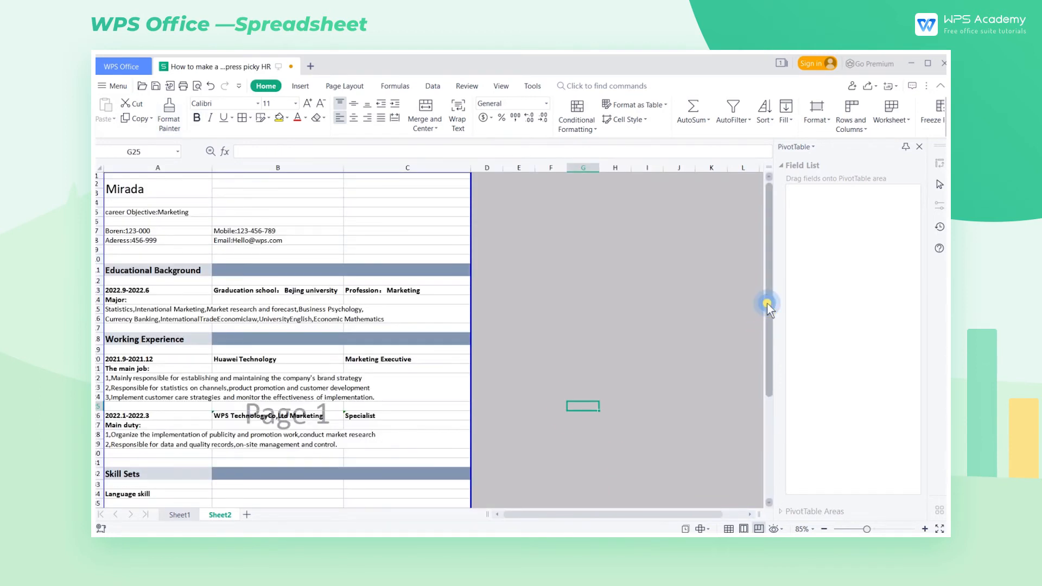
left_click_drag(768, 304, 763, 403)
scroll(762, 412, "up", 3, "ctrl")
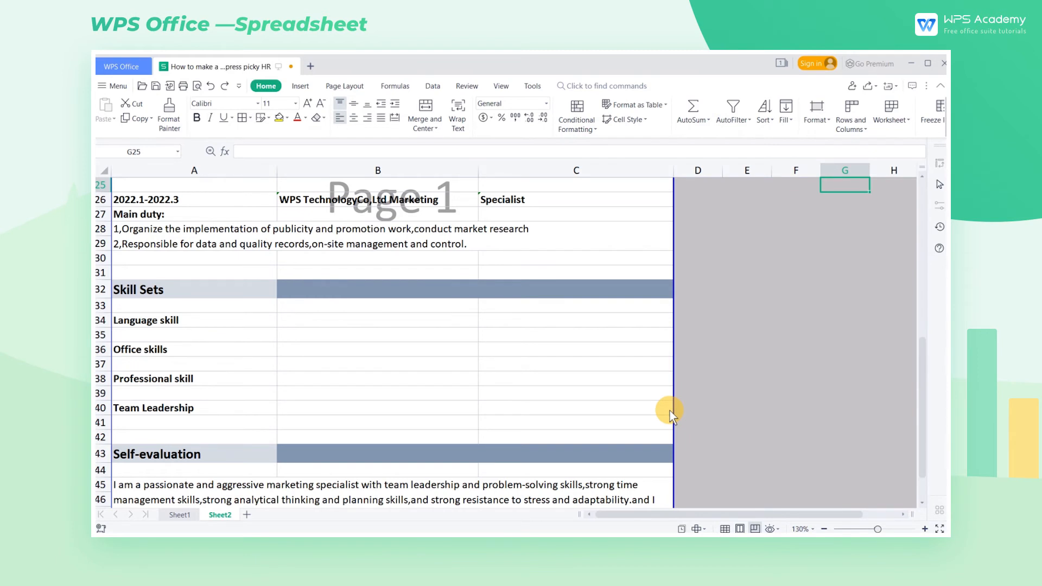
left_click(301, 85)
left_click(246, 111)
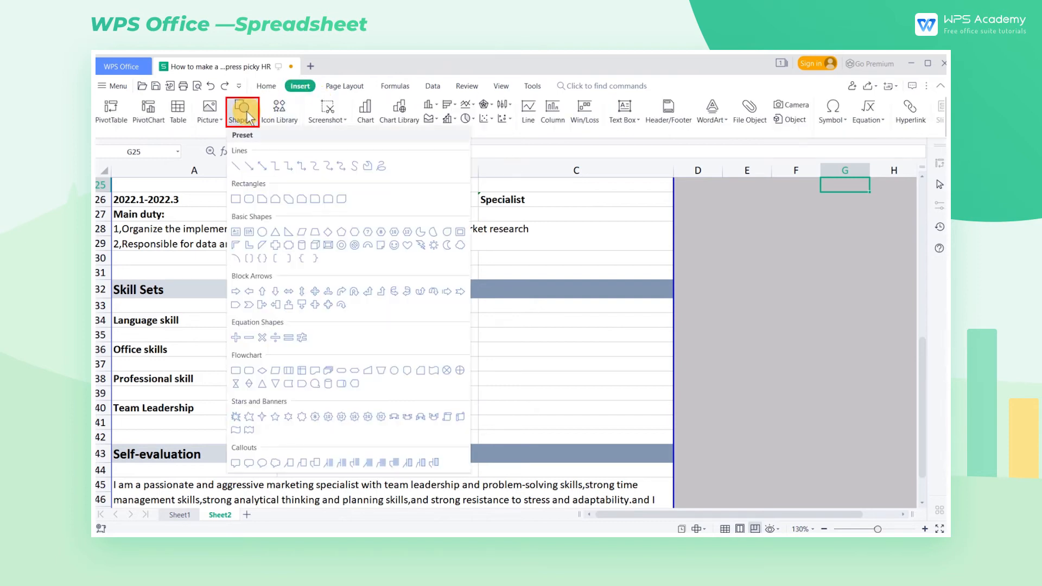
left_click(245, 173)
mouse_move(380, 321)
left_mouse_down()
mouse_move(478, 327)
mouse_move(403, 320)
left_mouse_up()
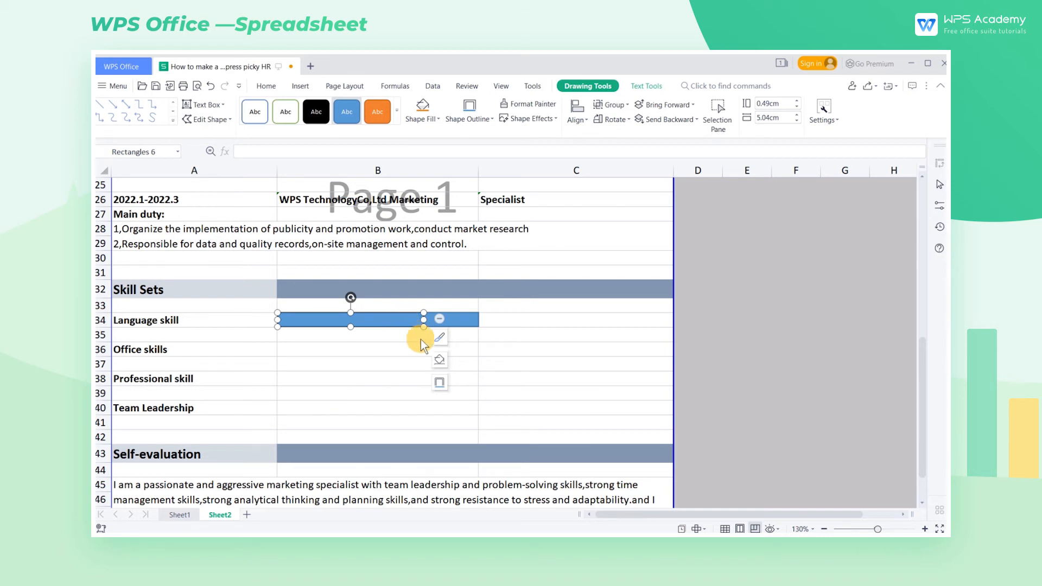
Fill the Language skill bar's front rectangle with dark blue-grey and the rear one with light blue-grey
left_click(440, 359)
left_click(490, 397)
left_click(463, 320)
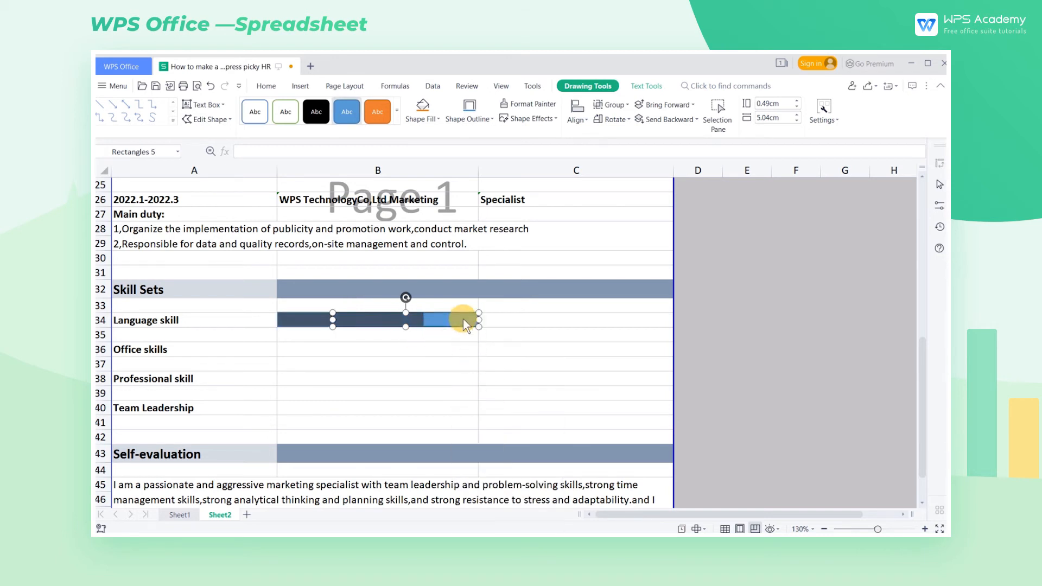
left_click(494, 359)
left_click(542, 411)
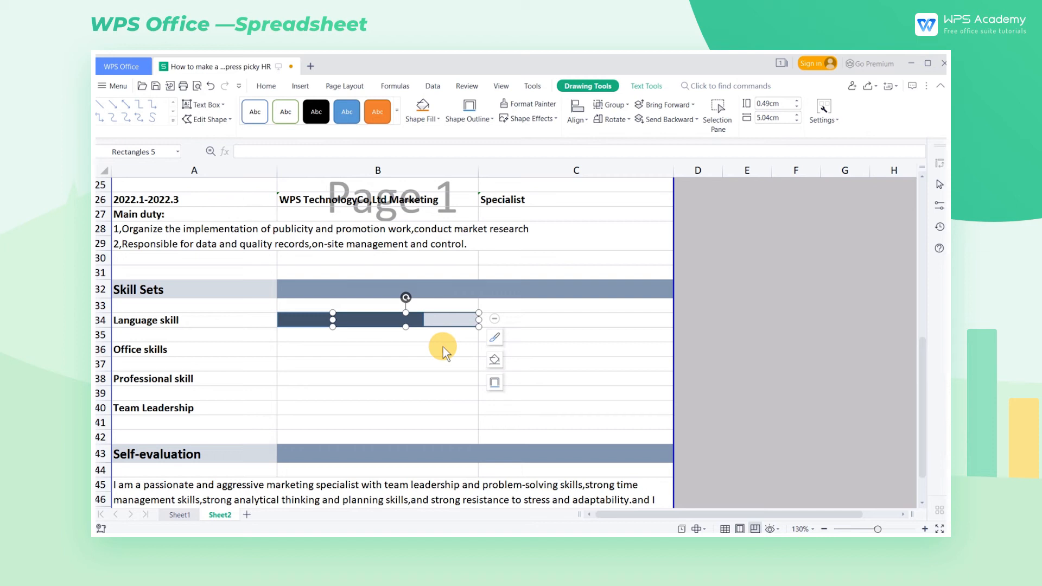
Group the two rectangles of the Language skill bar into one object
left_click(325, 320, "ctrl")
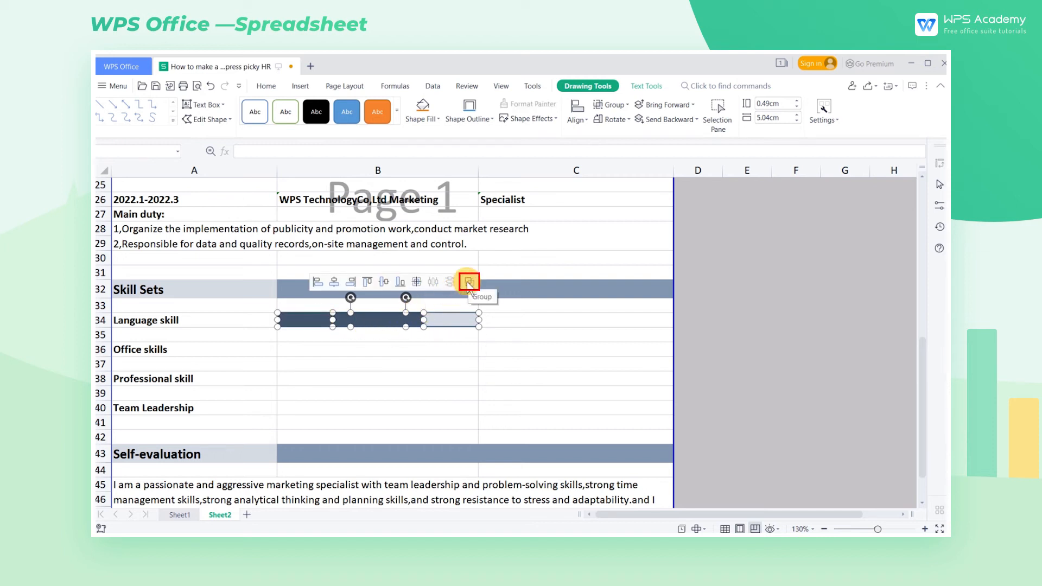
left_click(468, 281)
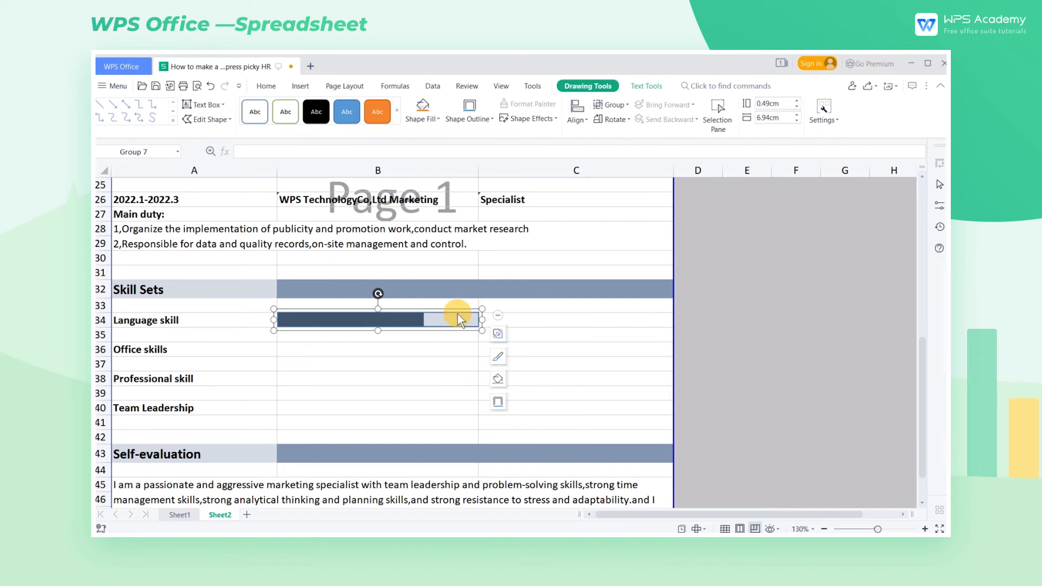
Copy the Language skill bar to the Office skills, Professional skill and Team Leadership rows and shorten each copy's dark rectangle
left_click_drag(457, 313, 446, 395)
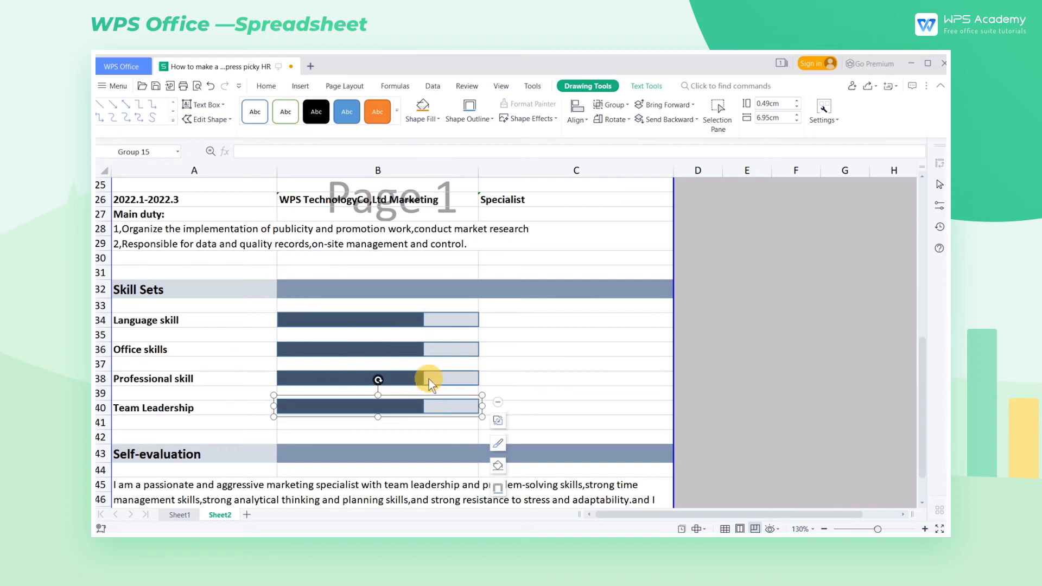
double_click(407, 351)
left_click_drag(422, 350, 383, 349)
double_click(390, 378)
left_click_drag(423, 377, 378, 406)
double_click(369, 404)
left_click(594, 435)
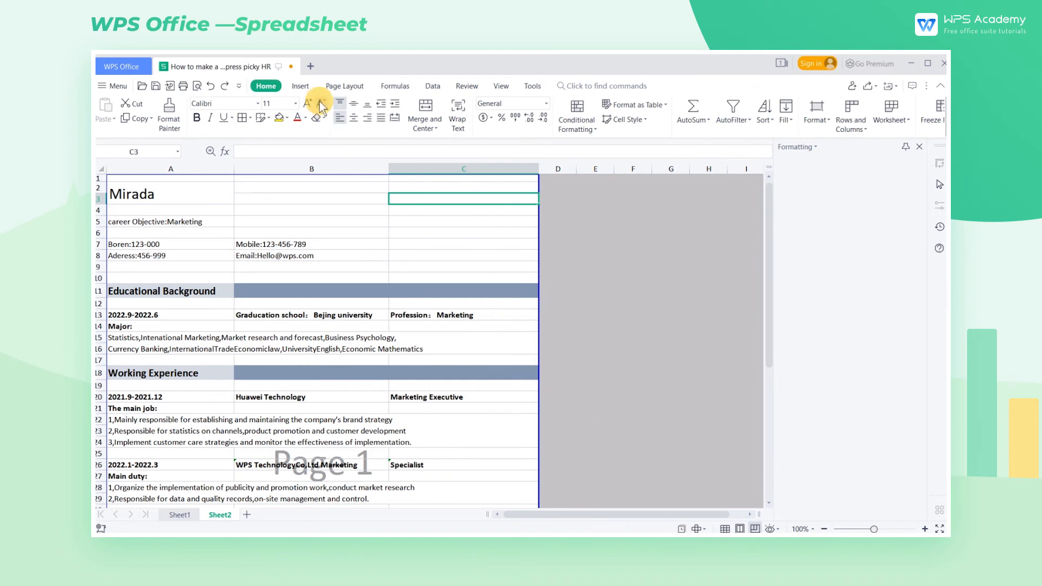
Insert the picture 01.png from the Desktop at cell C3
left_click(301, 85)
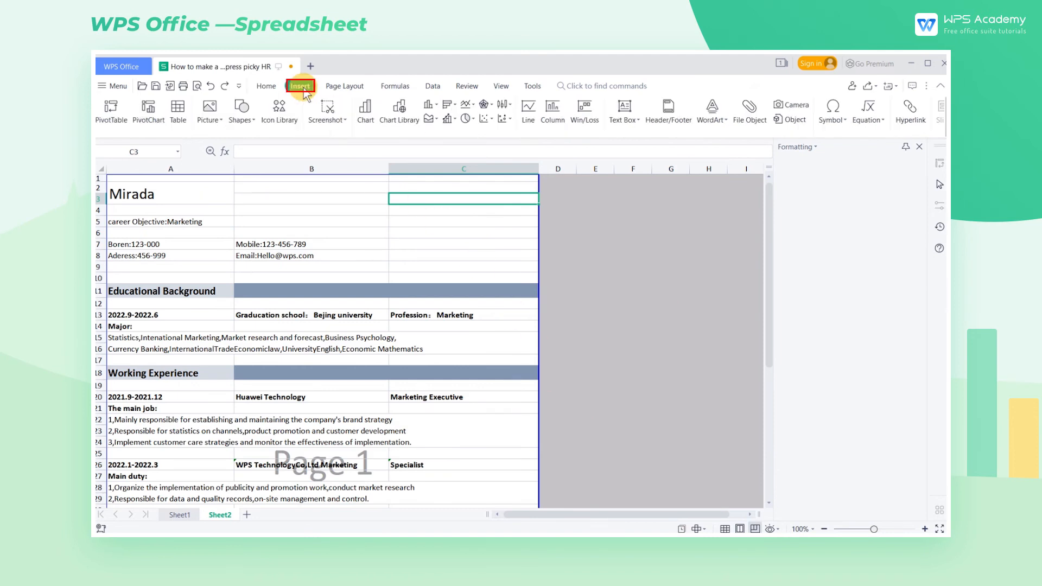
left_click(214, 114)
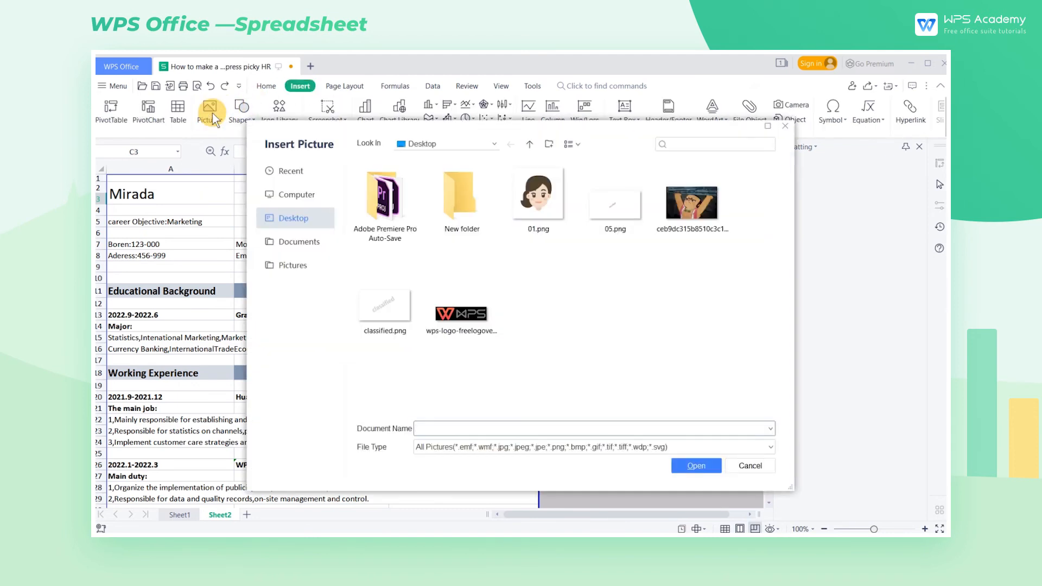
double_click(504, 193)
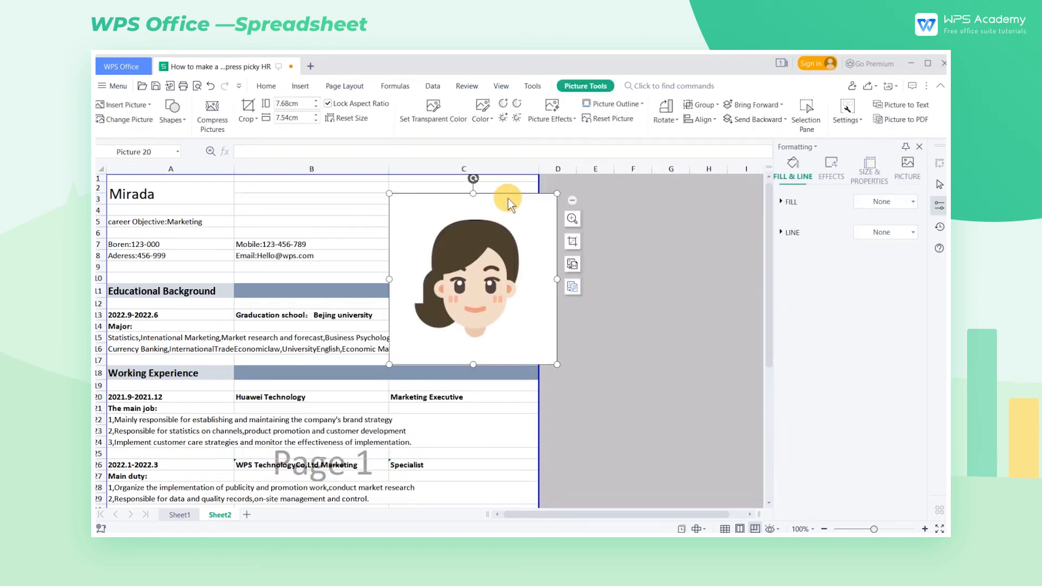
Crop the inserted portrait picture to a circle using the oval basic shape
left_click(571, 242)
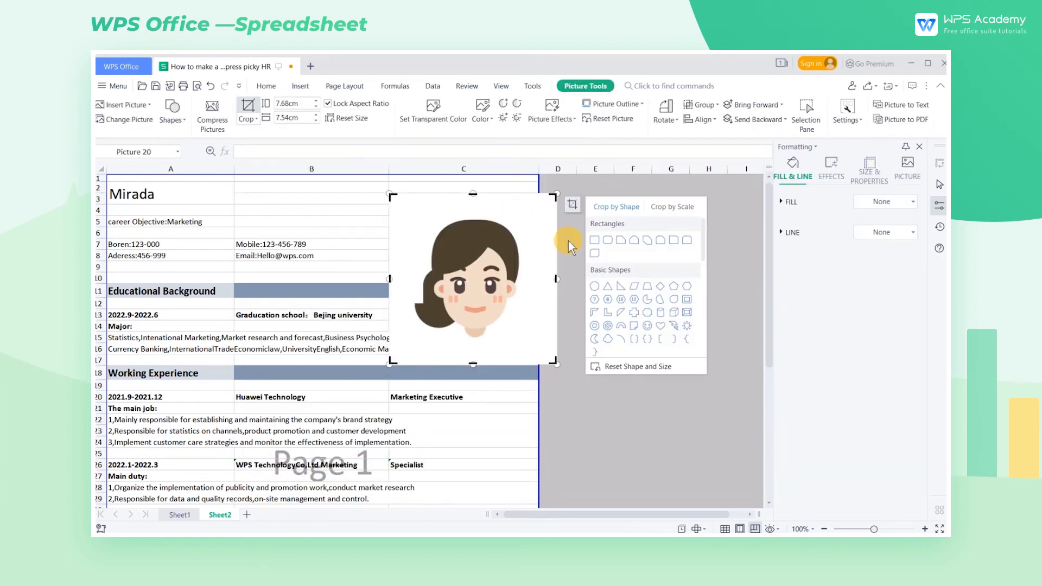
left_click(595, 285)
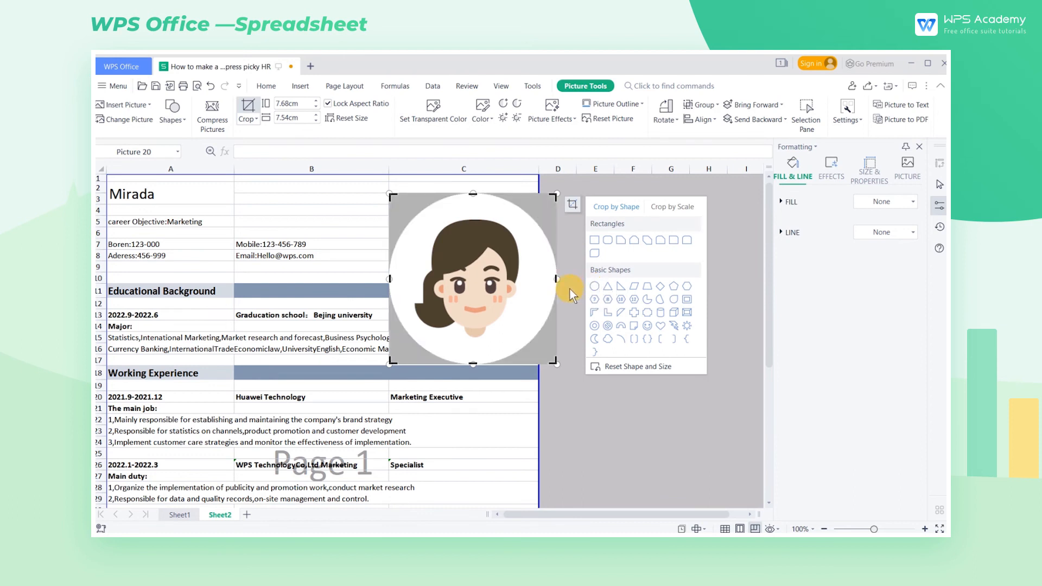
left_click(582, 289)
left_click(525, 287)
Shrink the portrait to about 4.74 cm high by 4.60 cm wide and place it in column C beside the contact details
left_click_drag(557, 365, 490, 297)
left_click_drag(455, 251, 474, 244)
scroll(552, 374, "down", 3)
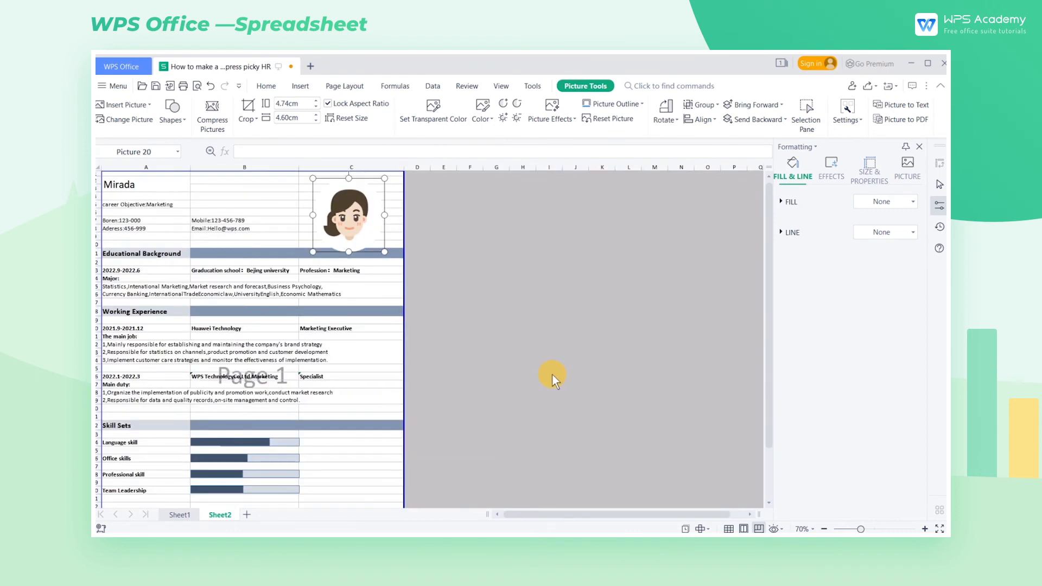
left_click(538, 442)
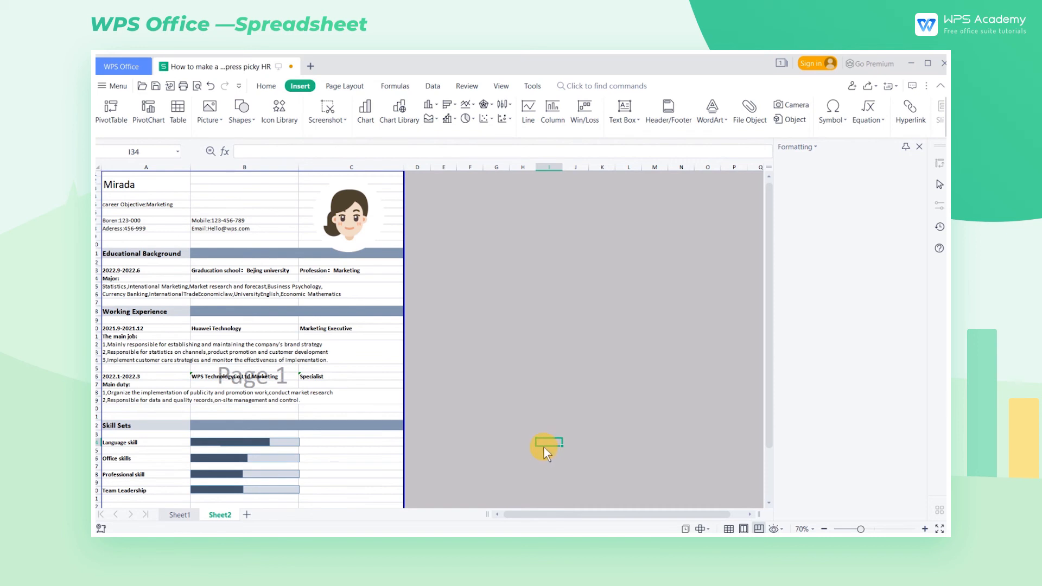
Preview the resume for printing, set the scaling to Fit Sheet on One Page, and return to the sheet
left_click(196, 85)
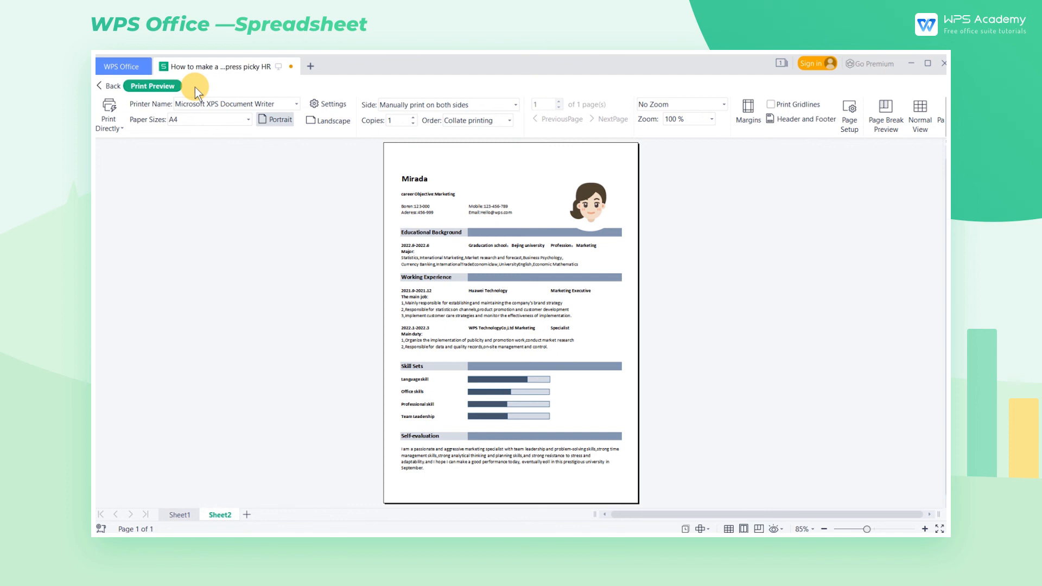
left_click(722, 103)
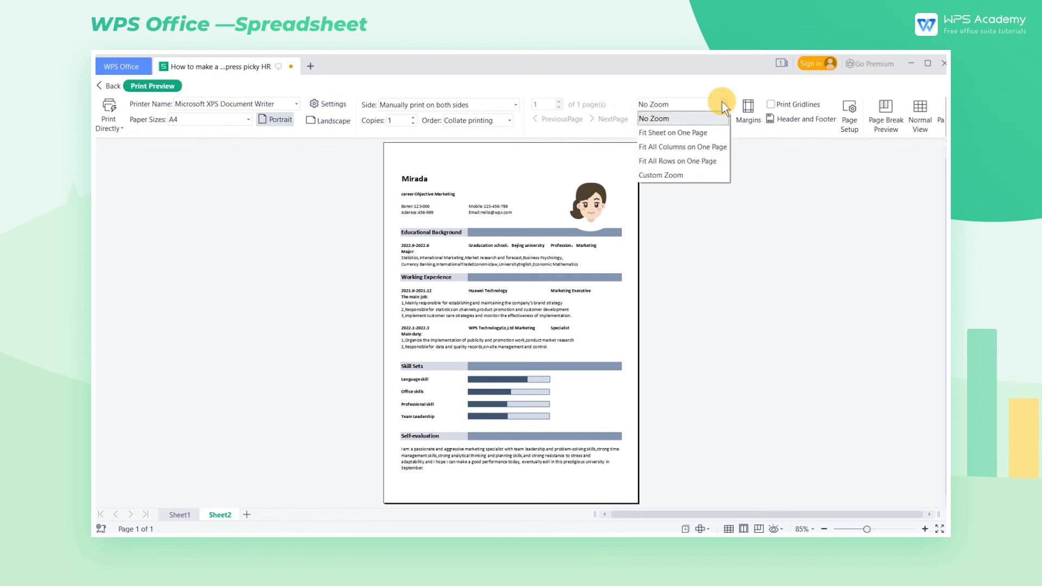
left_click(716, 136)
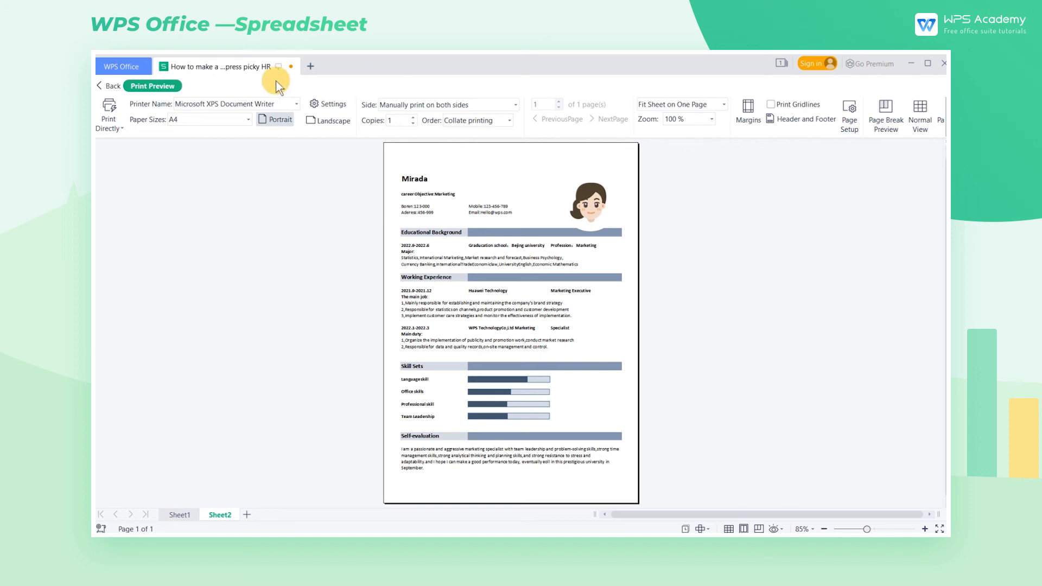
left_click(108, 85)
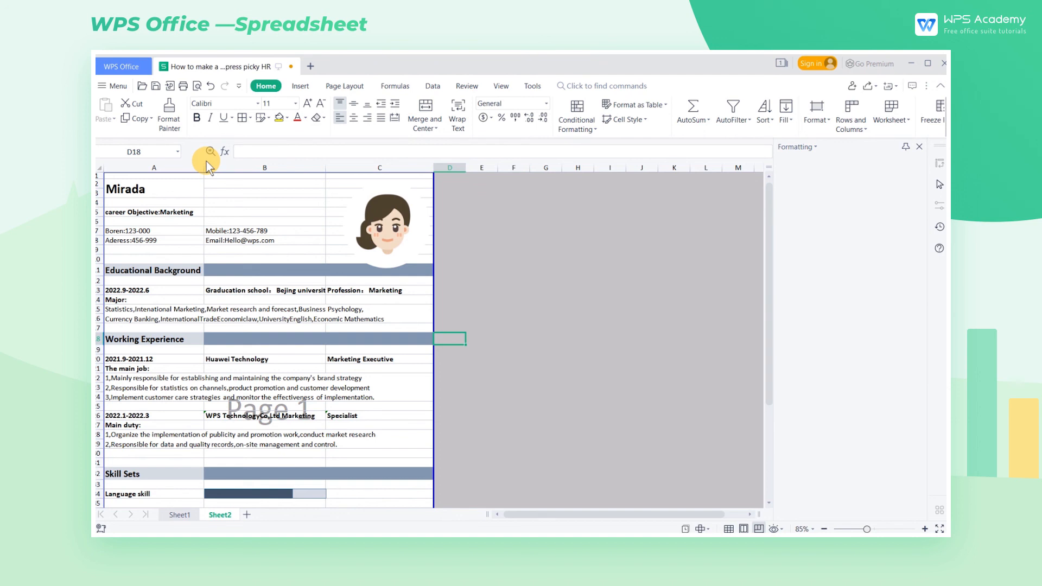
Export the entire workbook as a Common PDF to the same directory and open the print settings for the exported PDF
left_click(533, 85)
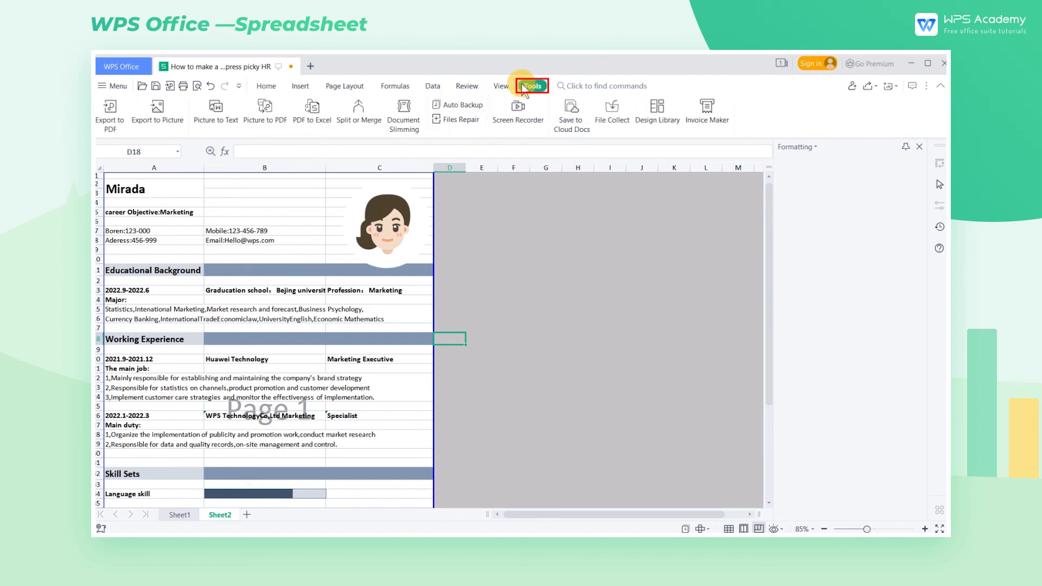
left_click(102, 114)
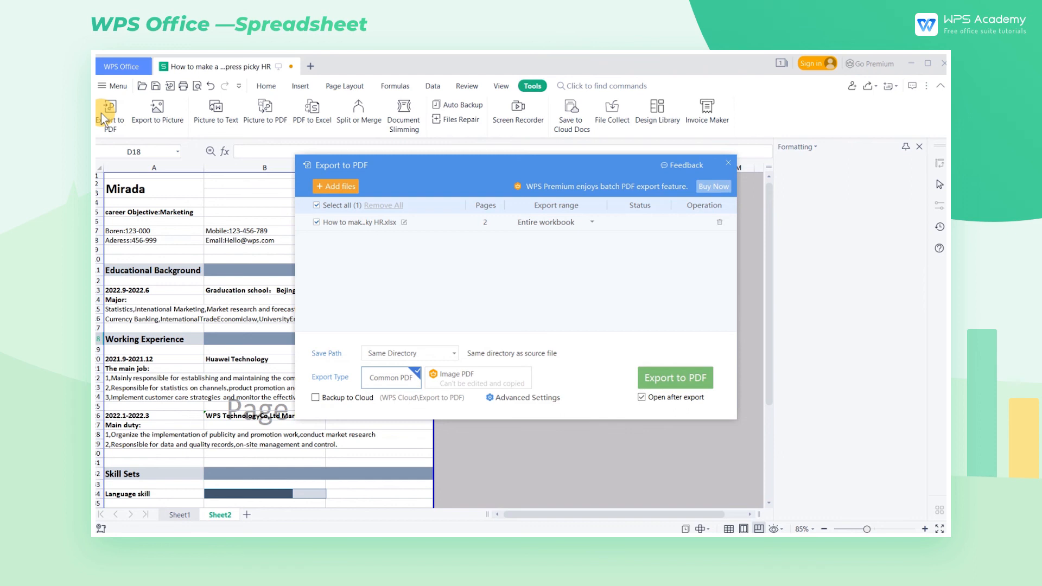
left_click(687, 375)
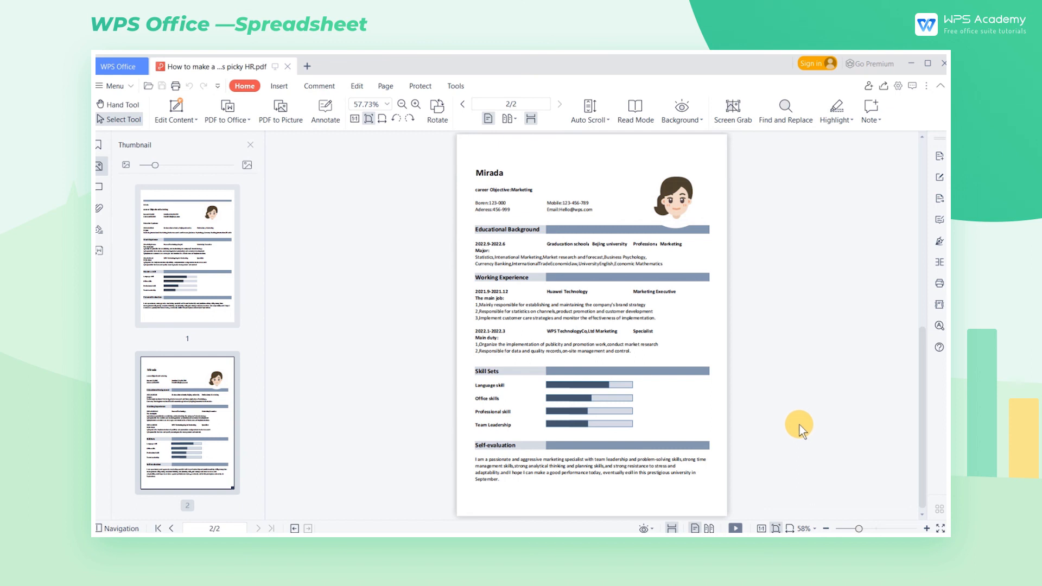
key("ctrl+p")
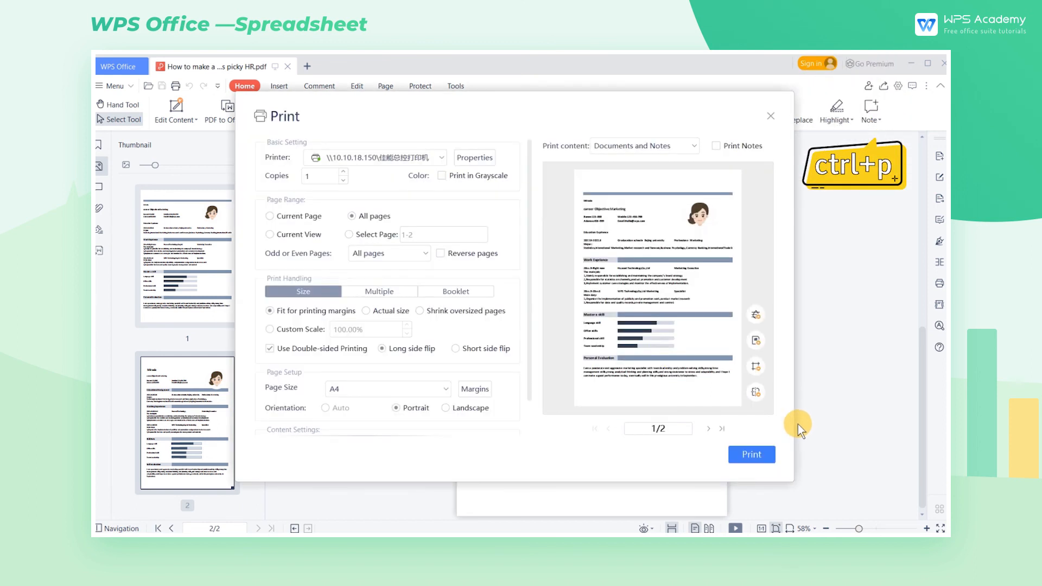